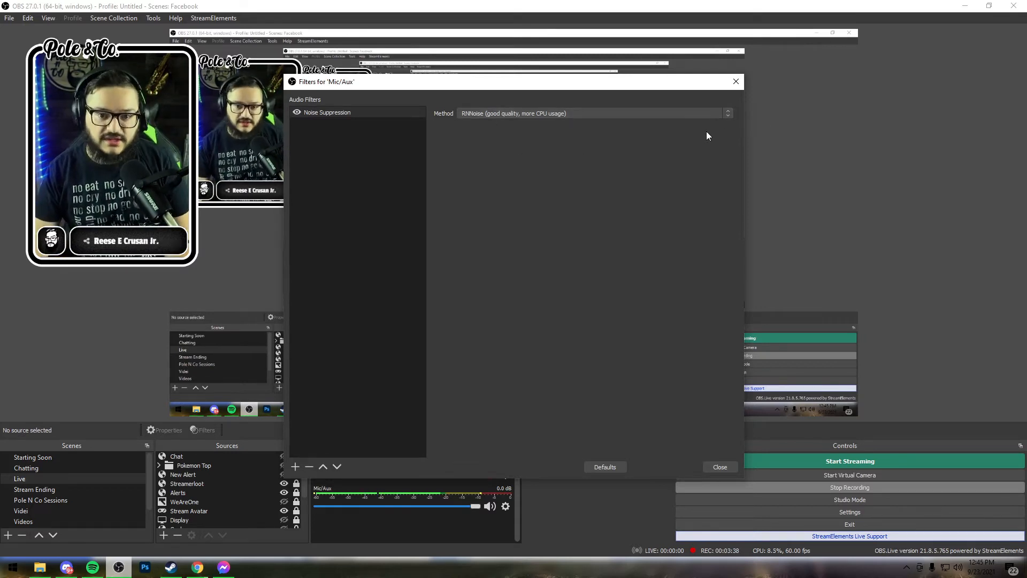
Step: Add a Compressor filter to the Mic/Aux source and set its ratio to 4.00:1
click(294, 466)
click(321, 473)
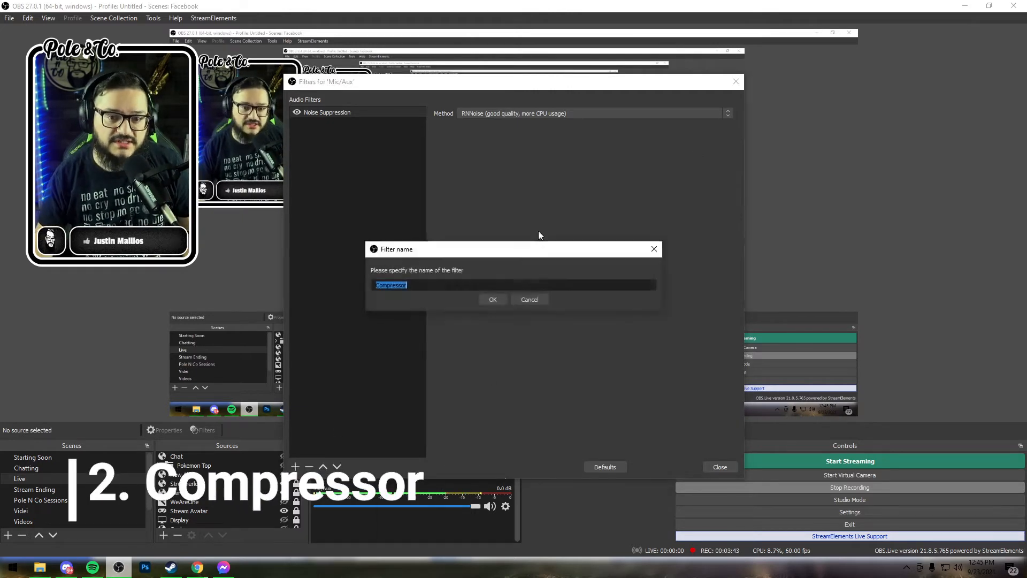
key(Return)
drag(705, 113, 698, 114)
text(4.00:1)
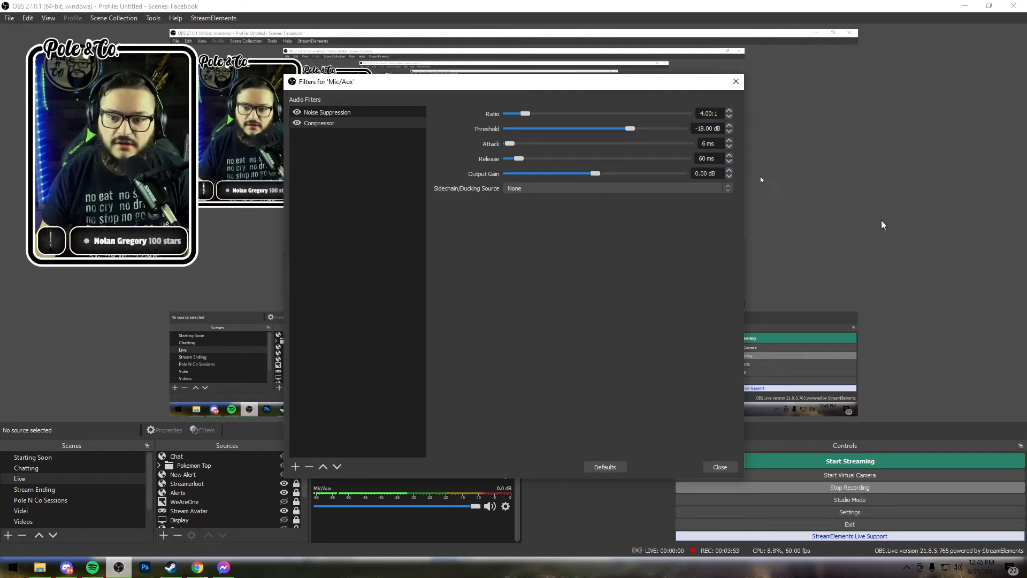
Step: Set the Compressor's threshold to -44.10 dB
click(703, 128)
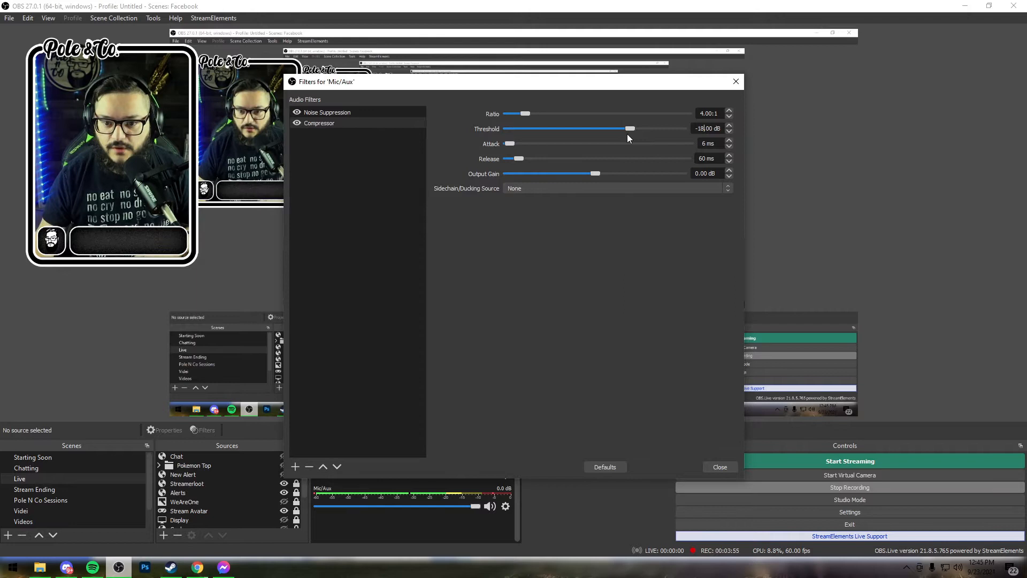
drag(576, 88, 703, 55)
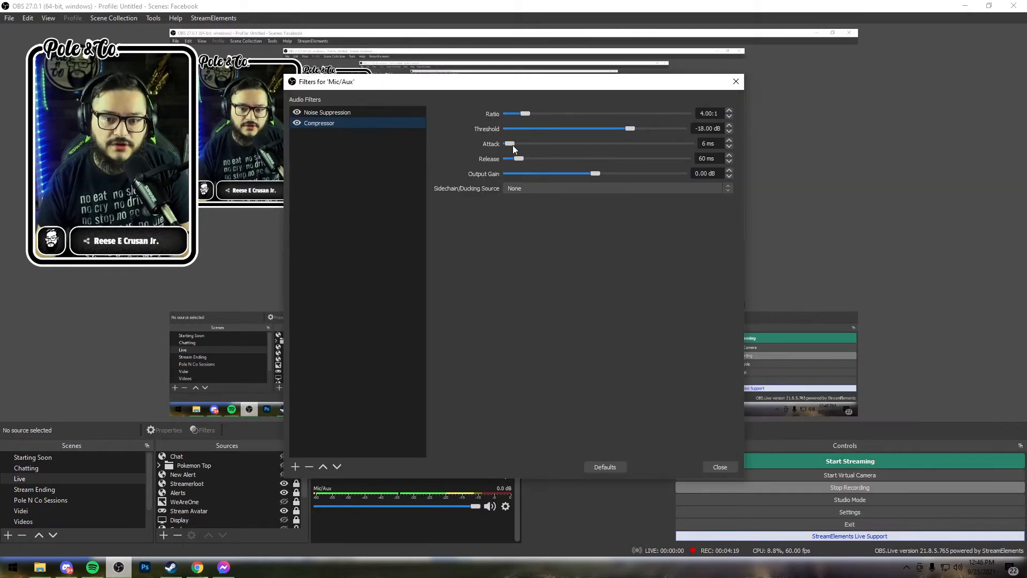
drag(629, 128, 615, 156)
drag(704, 130, 691, 130)
text(-40)
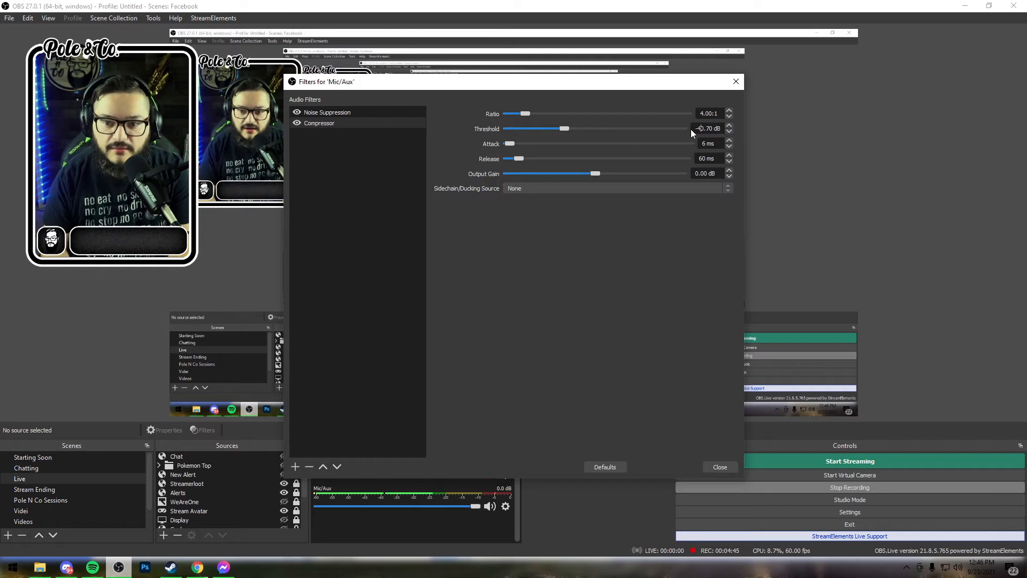
key(BackSpace)
text(4)
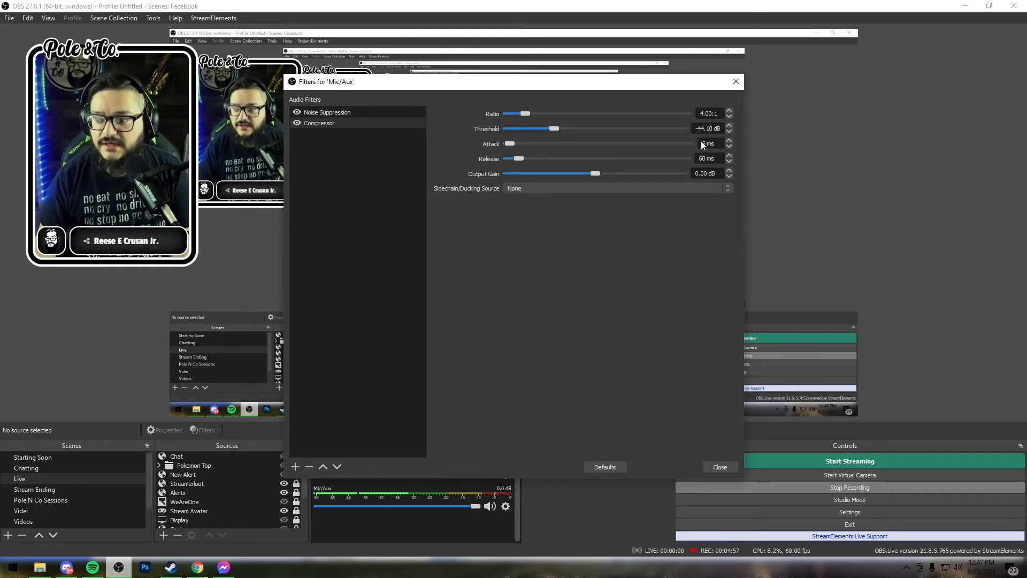
Step: Set the Compressor's attack to 3 ms, release to 50 ms and output gain to 17.60 dB
drag(705, 143, 695, 141)
text(3)
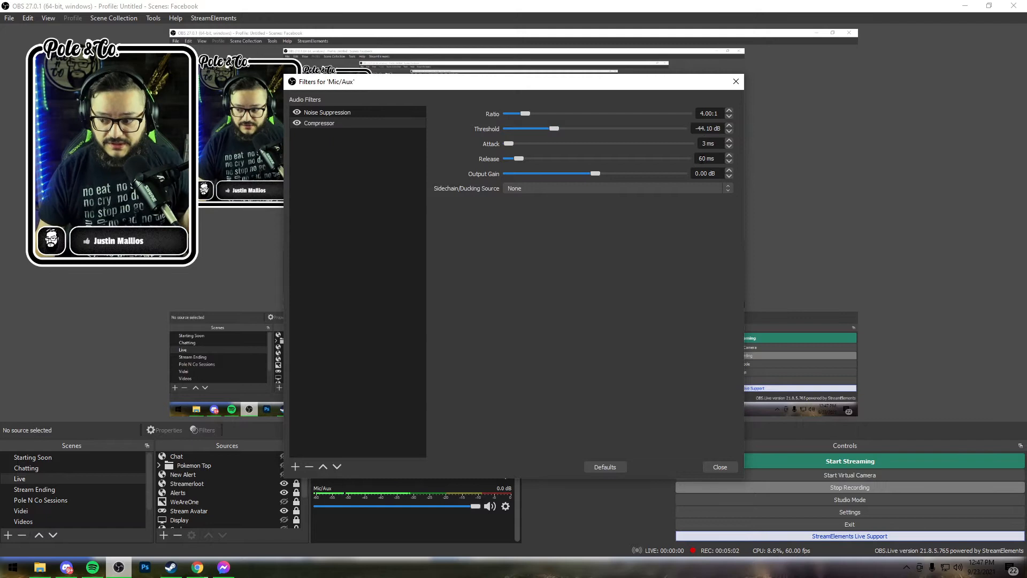
drag(703, 159, 697, 158)
text(5)
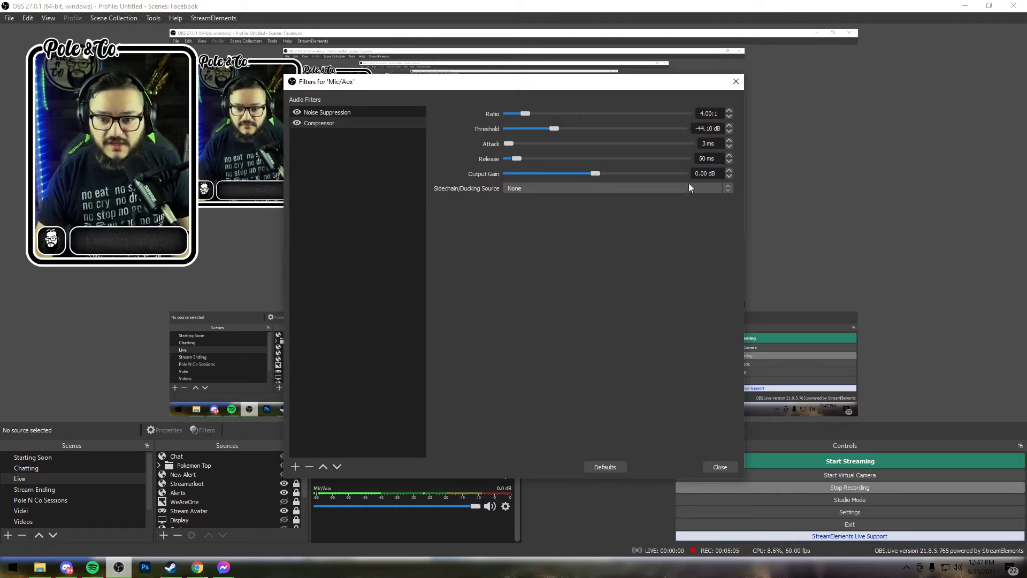
click(702, 176)
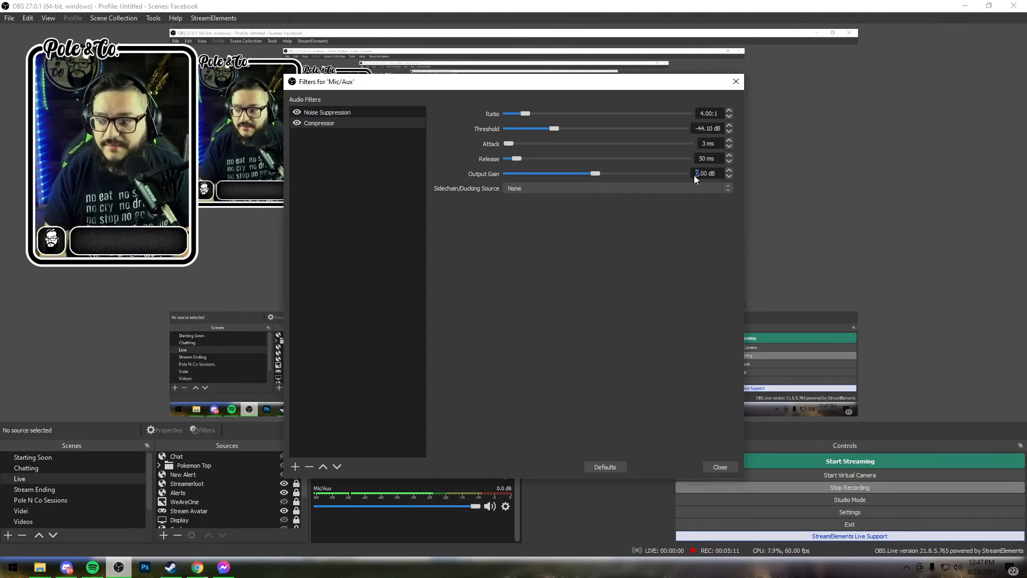
text(17)
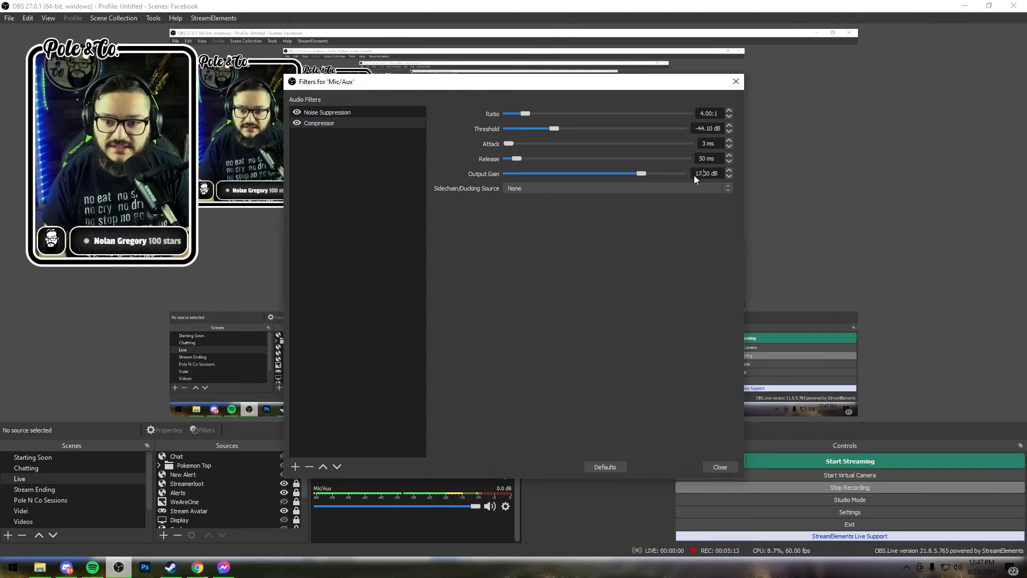
text(.6)
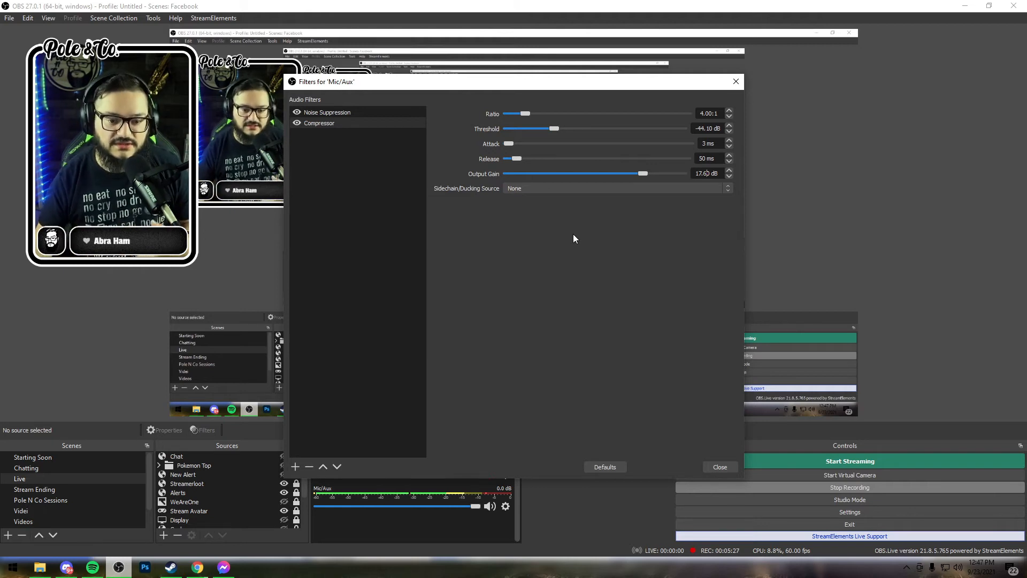
Step: Add a second Compressor filter named Limiter to Mic/Aux and set its ratio to 3.00:1
click(296, 465)
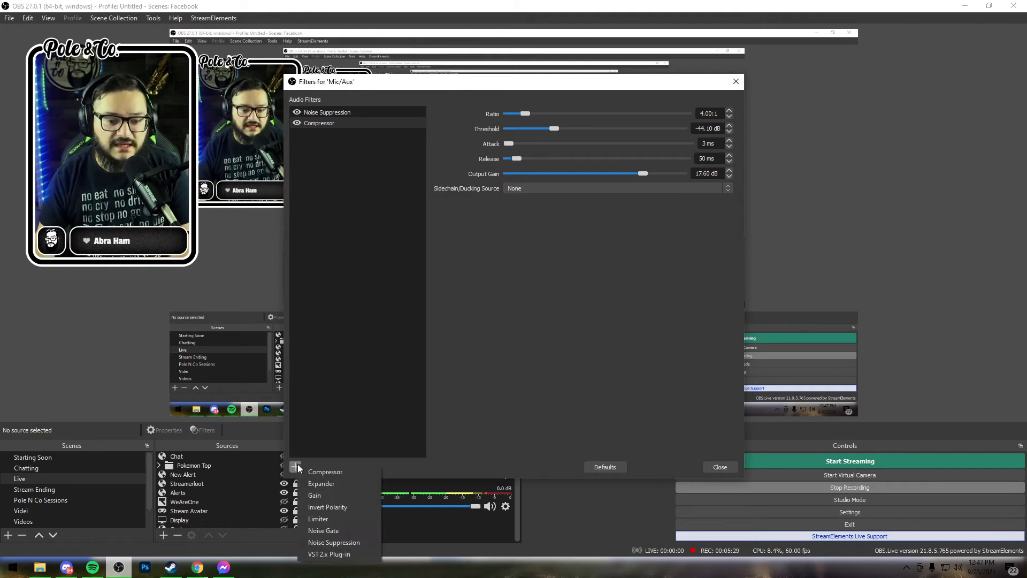
click(335, 474)
text(Li)
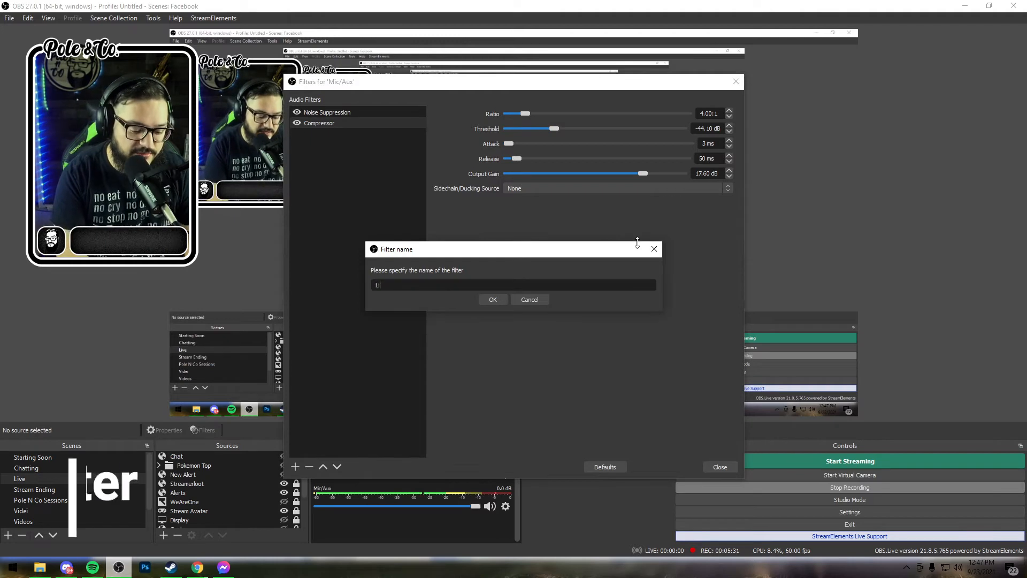
text(miter)
key(Return)
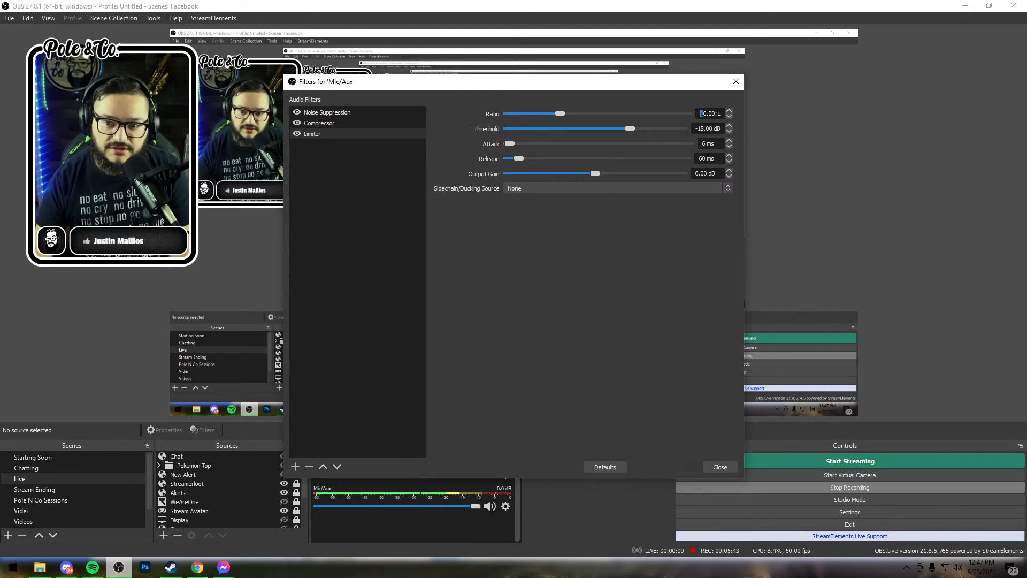
text(3)
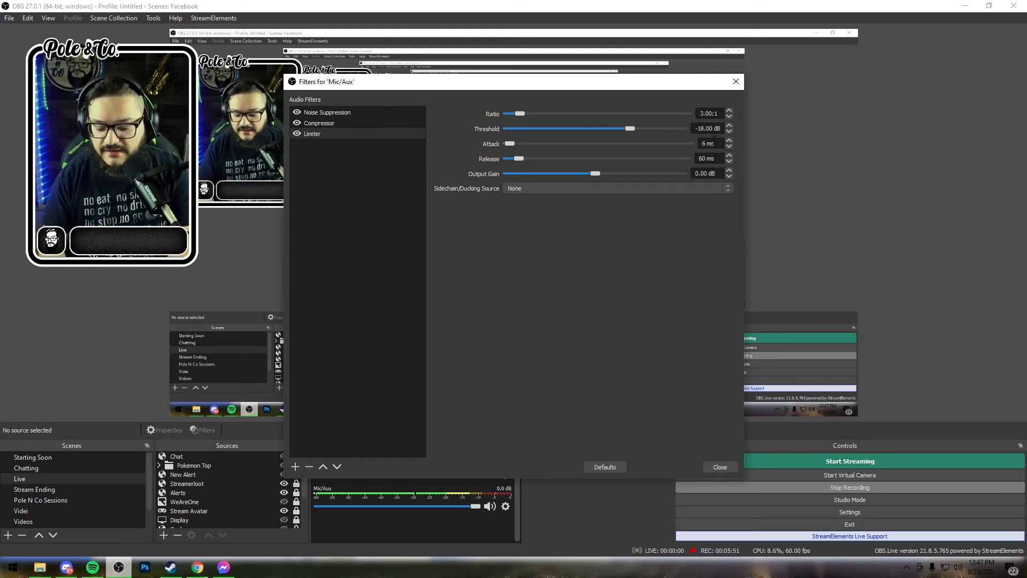
Step: Set the Limiter's threshold to -5.00 dB, attack to 1 ms and release to 50 ms
key(BackSpace)
key(BackSpace)
text(5)
drag(706, 143, 699, 144)
text(1)
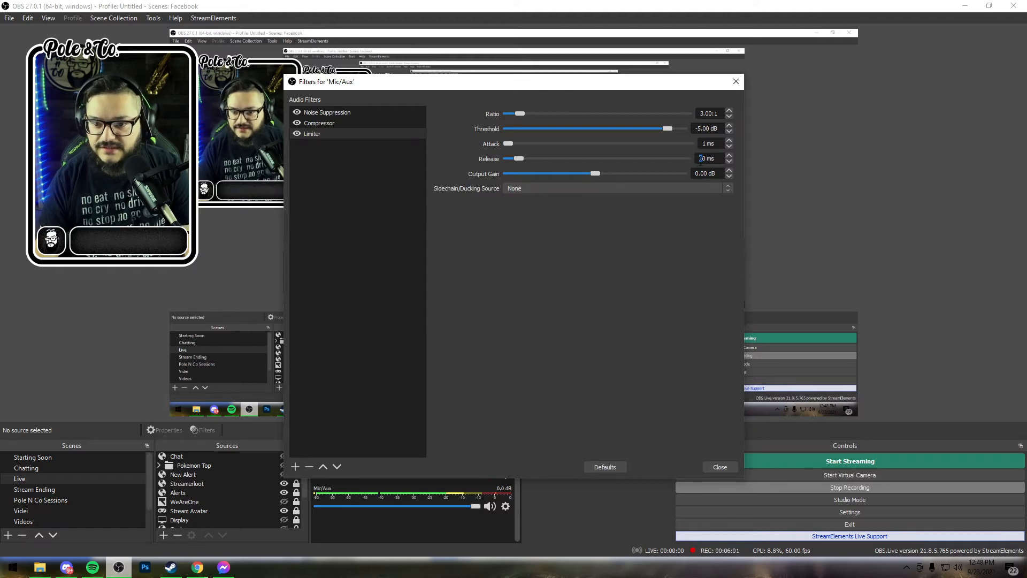
text(5)
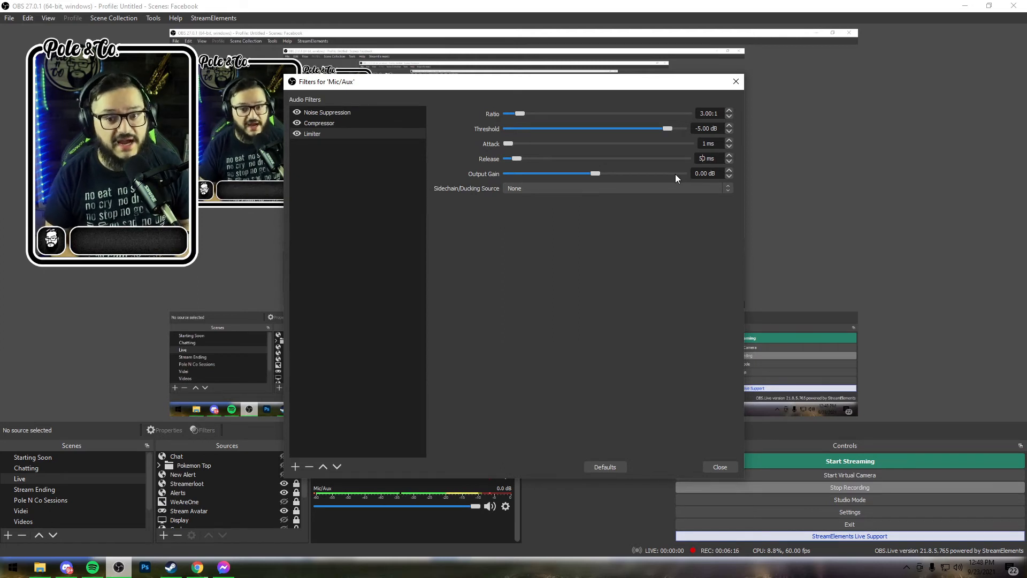
Step: Add a Noise Gate filter with a close threshold of -40 dB and an open threshold of -28 dB, and close the filter settings
click(294, 466)
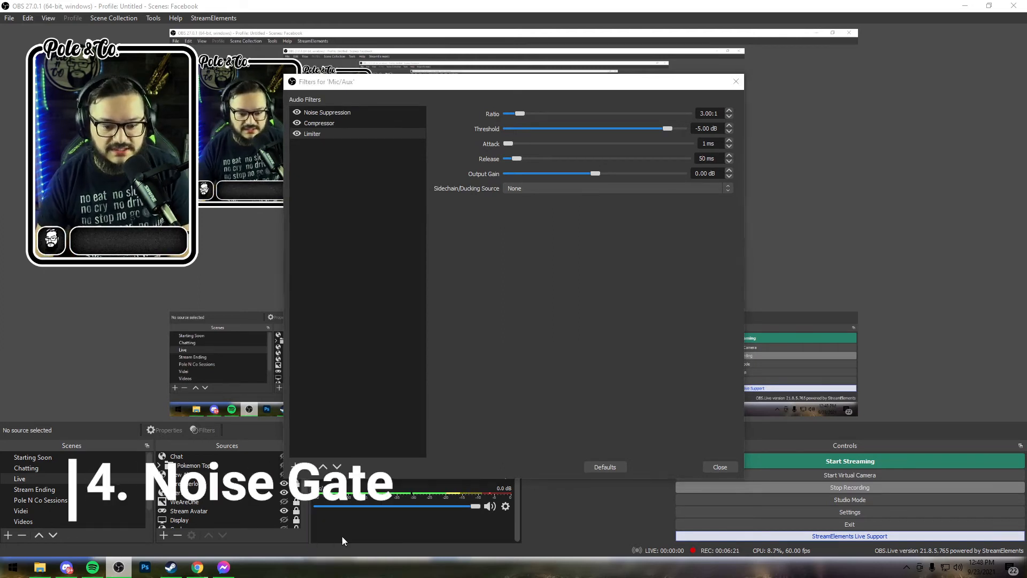
click(342, 537)
click(497, 299)
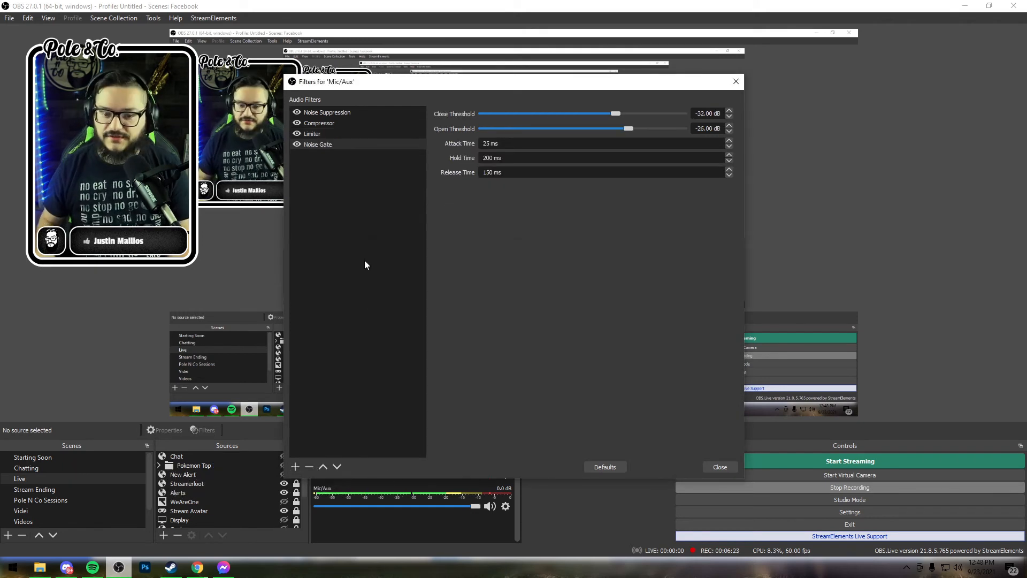
mouse_move(616, 115)
mouse_down()
mouse_move(599, 117)
mouse_move(621, 130)
mouse_up()
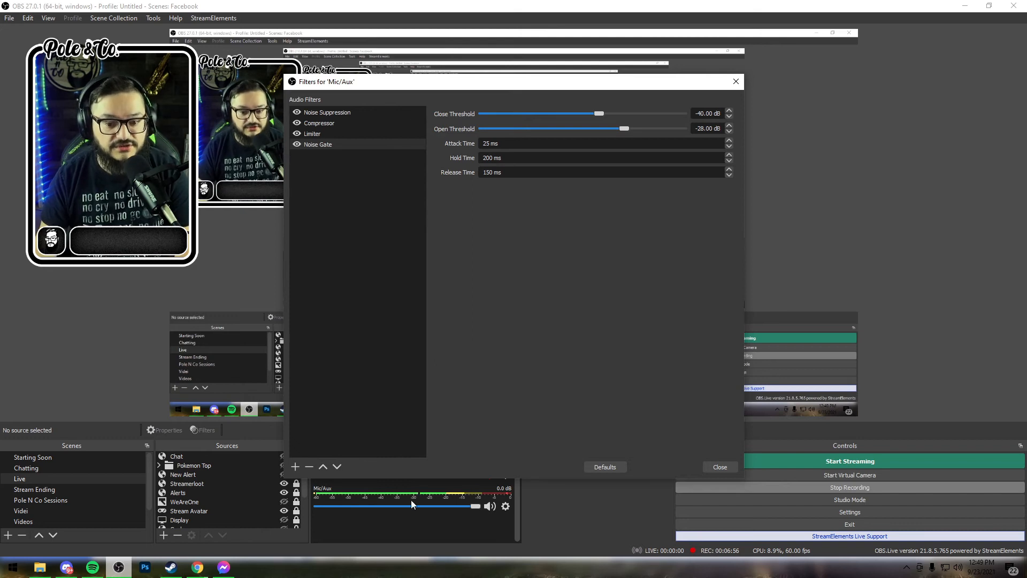
click(717, 467)
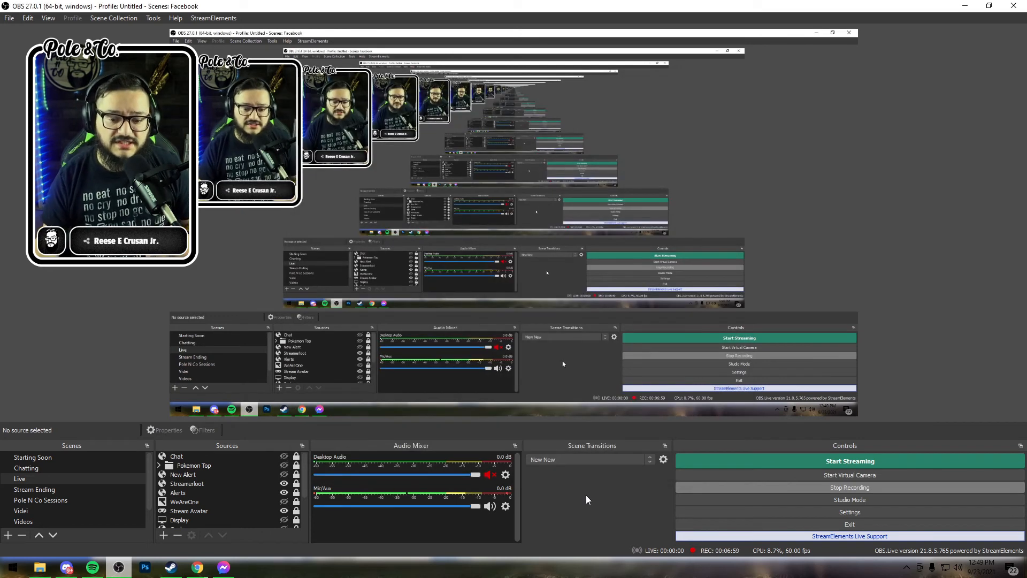